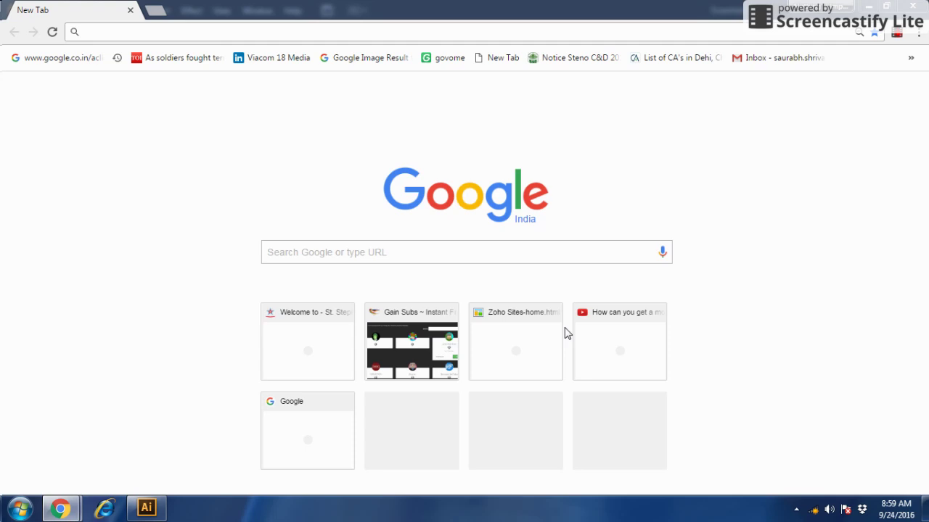
Step: Switch from Google Chrome to Adobe Illustrator with Alt+Tab
{"action": "key", "text": "alt+Tab"}
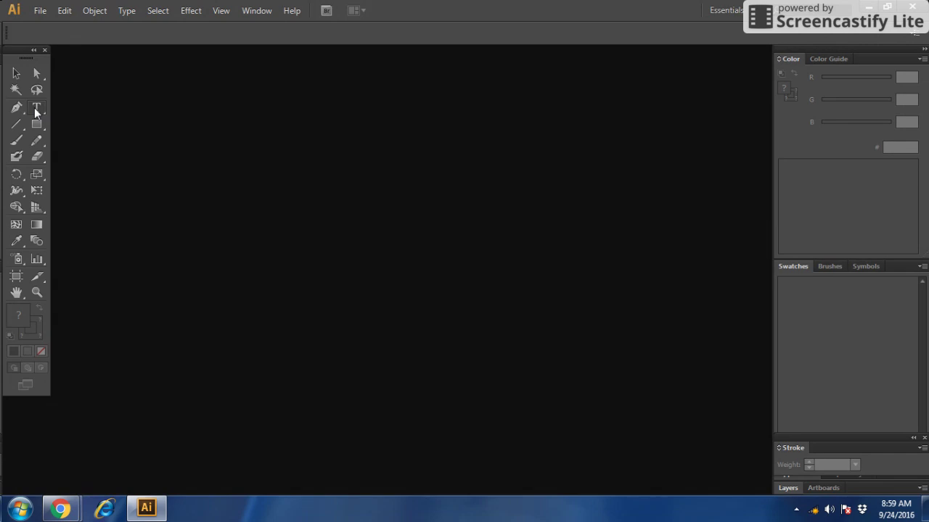
Step: Create a new 640 × 480 px document named 'TYPE TOOL'
{"action": "left_click", "coordinate": [34, 109]}
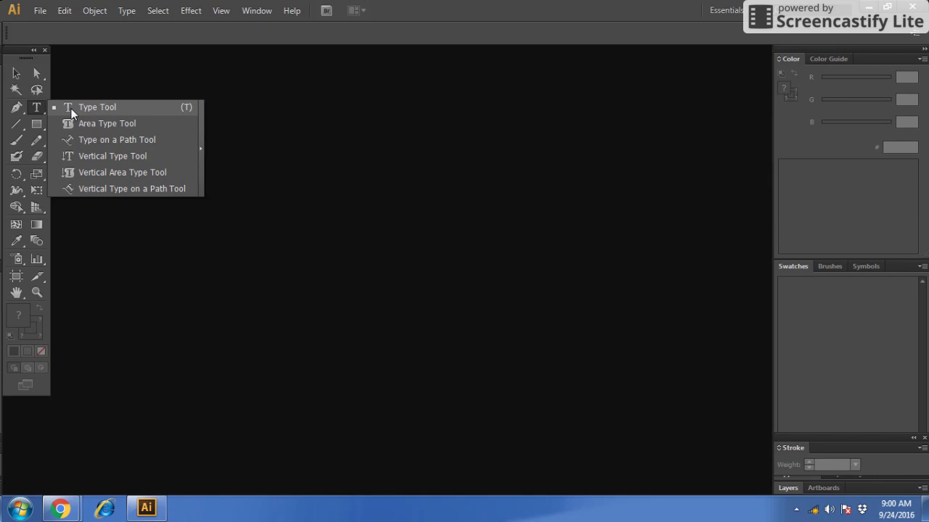
{"action": "left_click", "coordinate": [34, 14]}
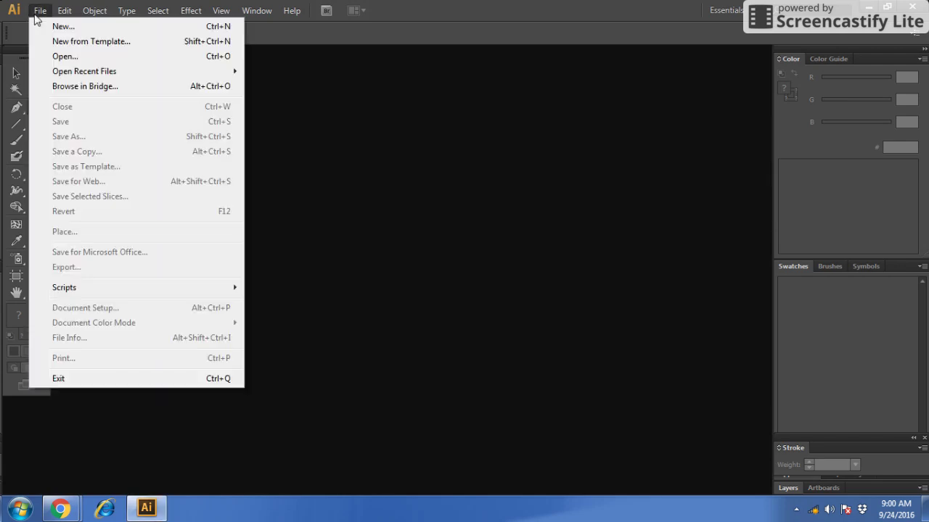
{"action": "left_click", "coordinate": [47, 25]}
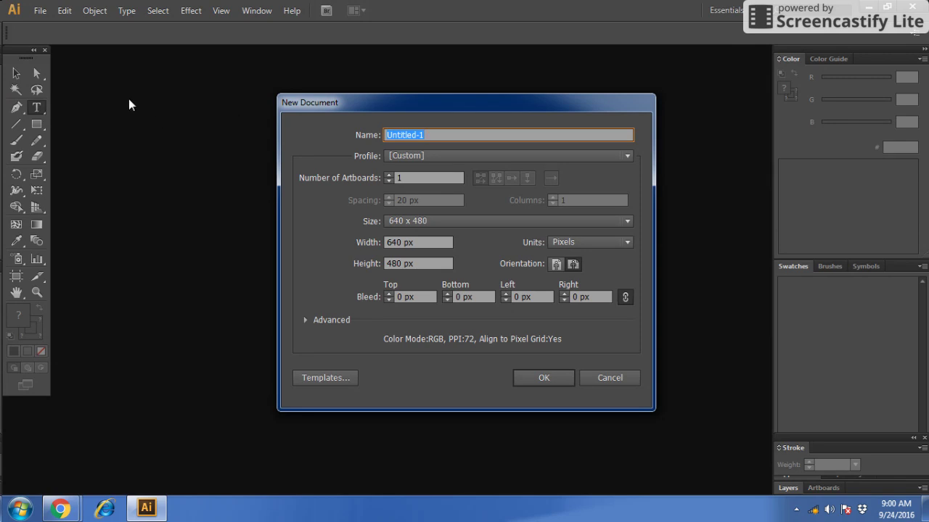
{"action": "type", "text": "TYP"}
{"action": "type", "text": "E TOOL"}
{"action": "key", "text": "Return"}
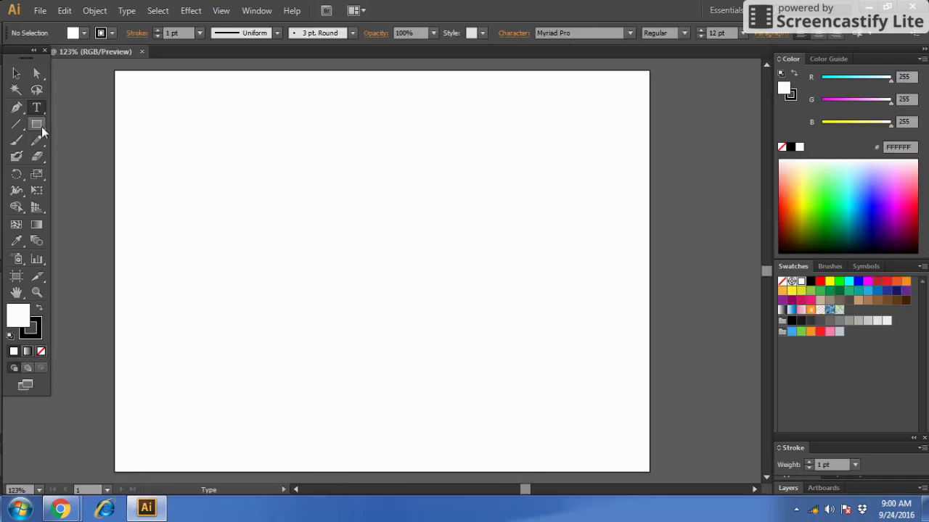
Step: Draw a rounded rectangle about 138 × 108 px in the artboard's upper left
{"action": "left_click_drag", "start_coordinate": [38, 125], "coordinate": [83, 139]}
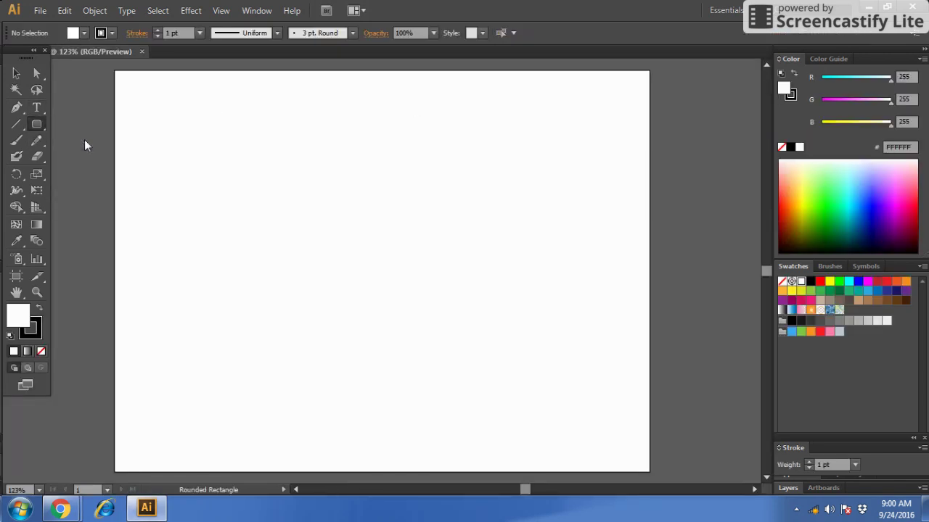
{"action": "mouse_move", "coordinate": [231, 133]}
{"action": "left_mouse_down"}
{"action": "mouse_move", "coordinate": [344, 225]}
{"action": "mouse_move", "coordinate": [333, 239]}
{"action": "left_mouse_up"}
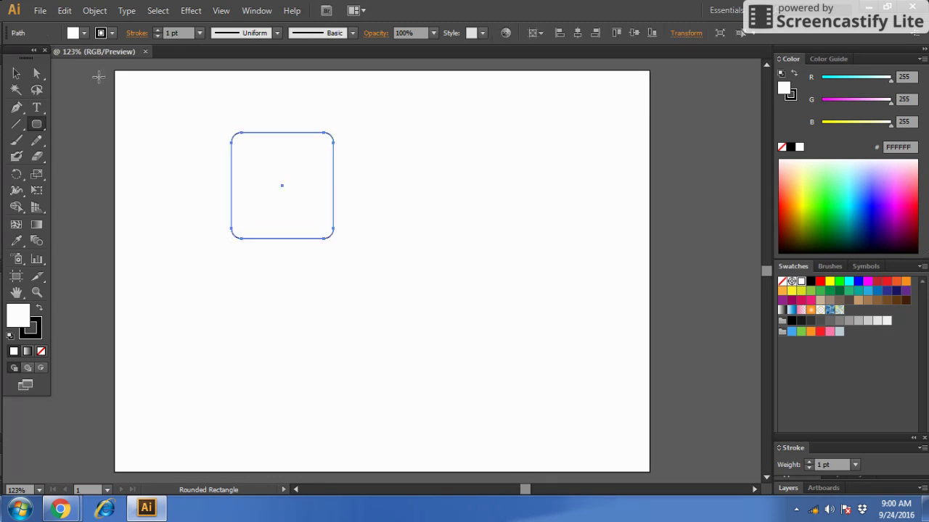
{"action": "left_click", "coordinate": [15, 72]}
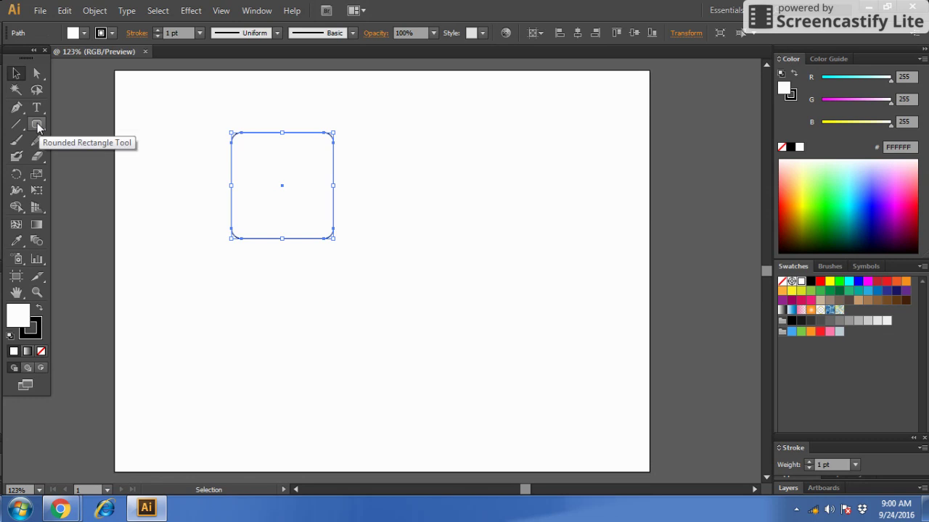
{"action": "left_click", "coordinate": [38, 127]}
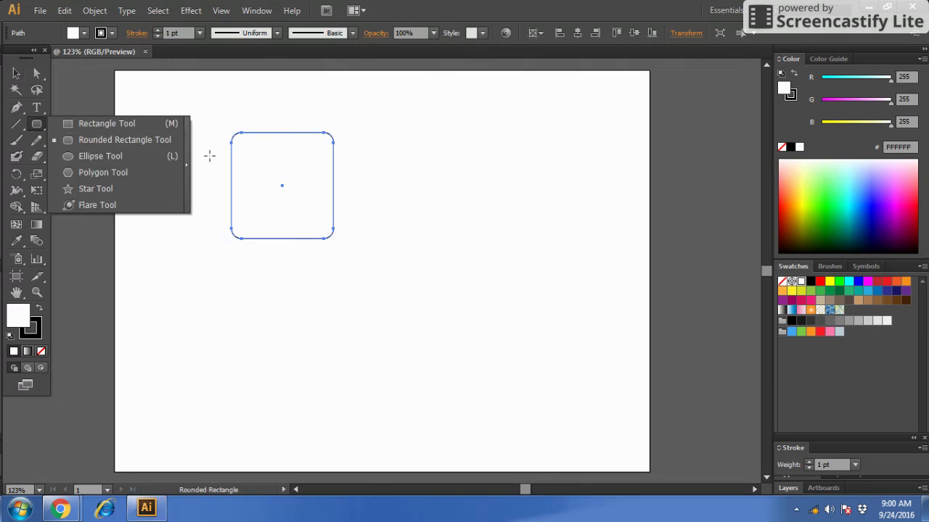
{"action": "left_click", "coordinate": [269, 163]}
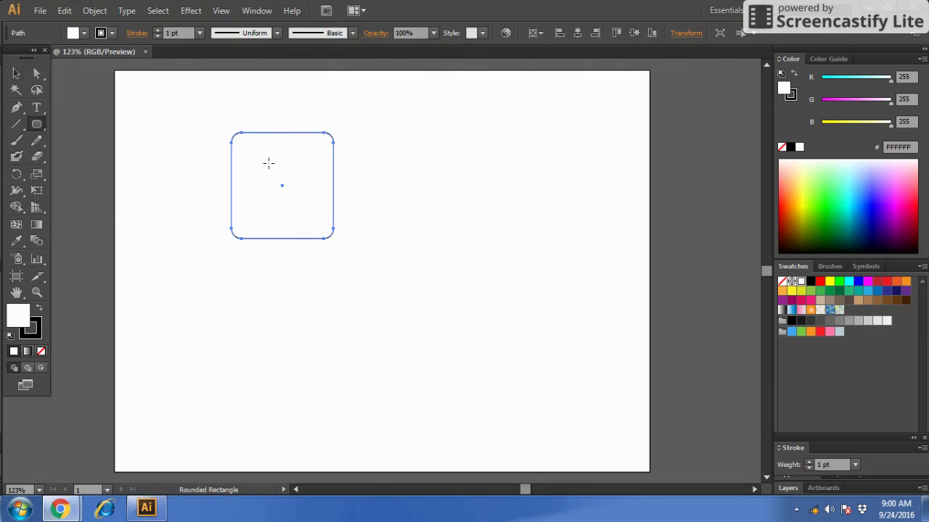
Step: Choose the Area Type Tool from the Type tool flyout
{"action": "left_click", "coordinate": [40, 109]}
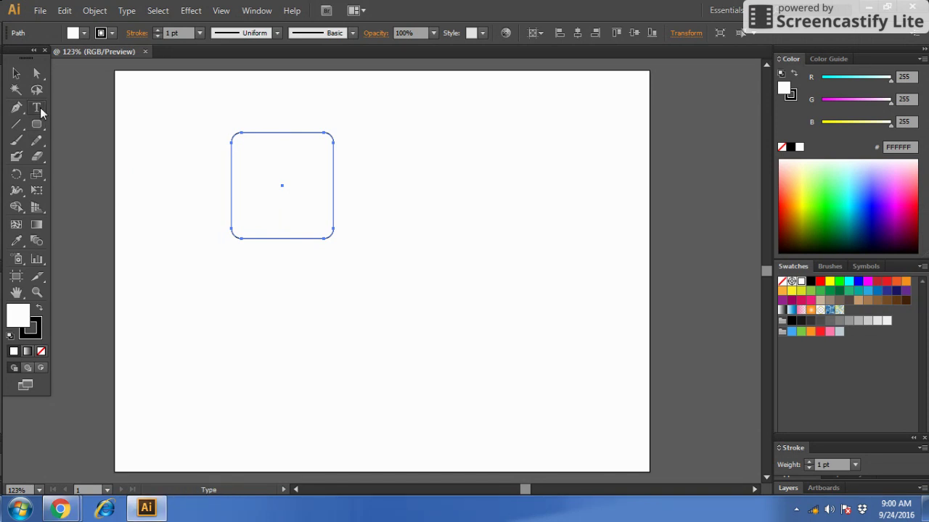
{"action": "left_click", "coordinate": [40, 108]}
{"action": "left_click", "coordinate": [85, 125]}
Step: Type the electron sentence ending 'four quantum nubmers' inside the rounded rectangle, fixing typos
{"action": "left_click", "coordinate": [255, 146]}
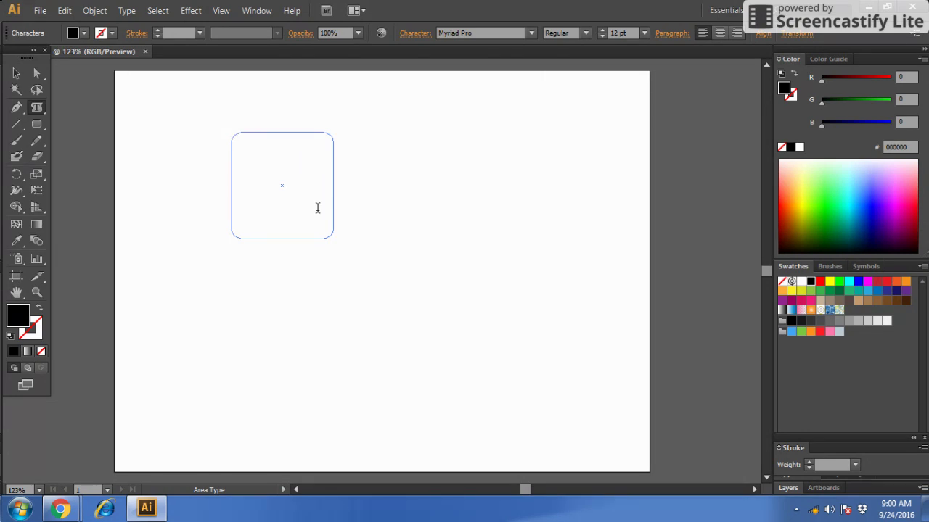
{"action": "type", "text": "No"}
{"action": "type", "text": "w"}
{"action": "key", "text": "BackSpace"}
{"action": "type", "text": "o el"}
{"action": "type", "text": "ect"}
{"action": "key", "text": "BackSpace"}
{"action": "key", "text": "BackSpace"}
{"action": "type", "text": "c"}
{"action": "type", "text": "tron with"}
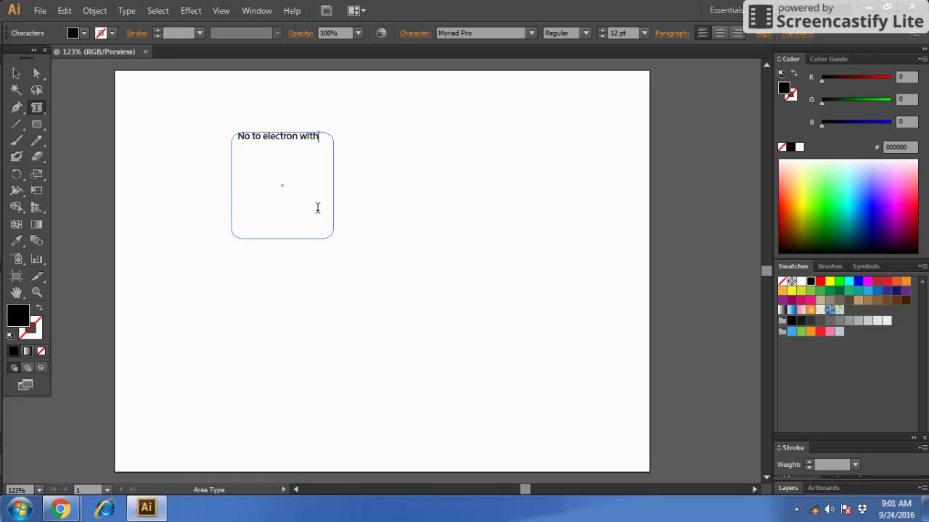
{"action": "type", "text": "en the same can"}
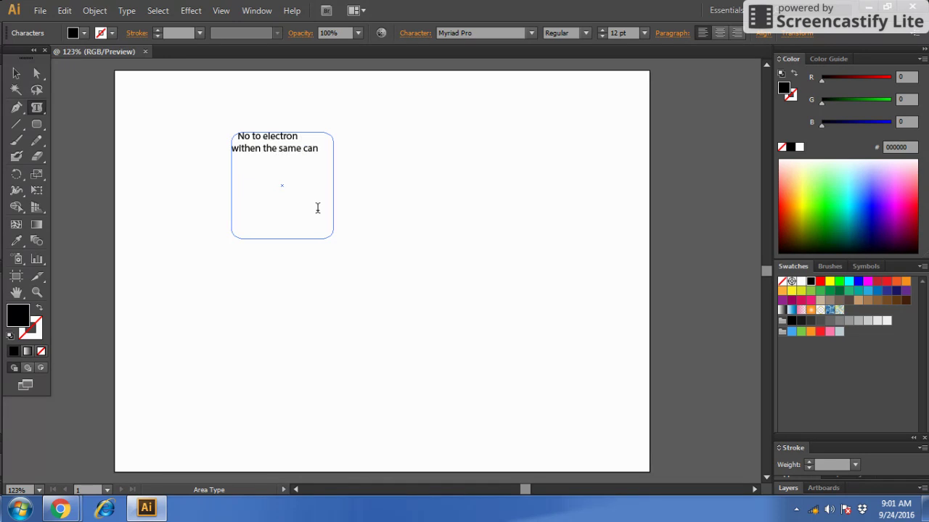
{"action": "type", "text": " have the same"}
{"action": "type", "text": " vallume for"}
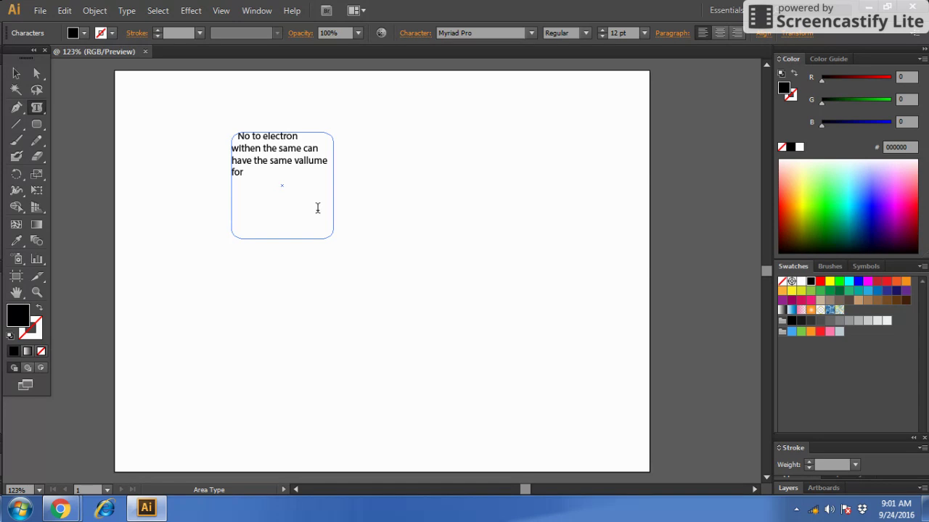
{"action": "type", "text": " the v"}
{"action": "key", "text": "BackSpace"}
{"action": "type", "text": "four qu"}
{"action": "type", "text": "antum nubmer"}
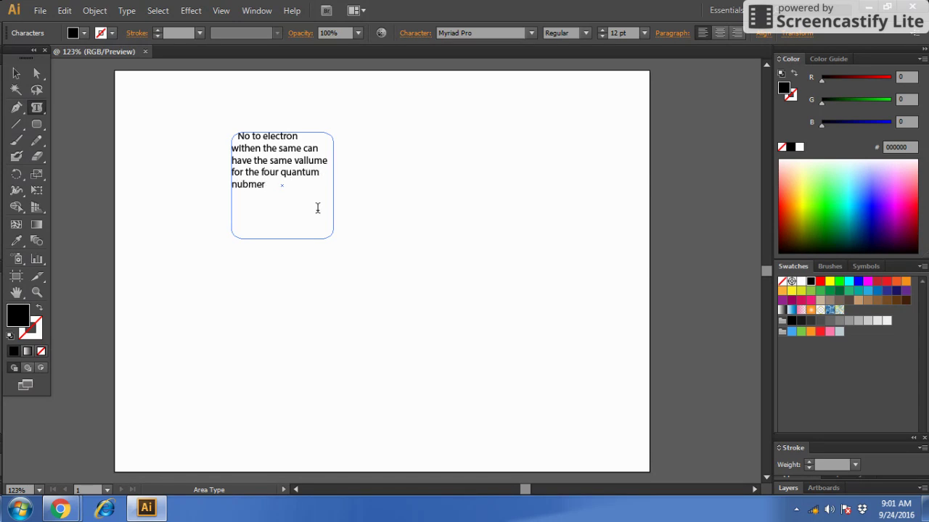
{"action": "type", "text": "s"}
Step: Select the whole paragraph with Shift+arrow keys, then place the caret at its end
{"action": "key", "text": "shift+Up"}
{"action": "key", "text": "shift+Up"}
{"action": "key", "text": "shift+Up"}
{"action": "key", "text": "shift+Up"}
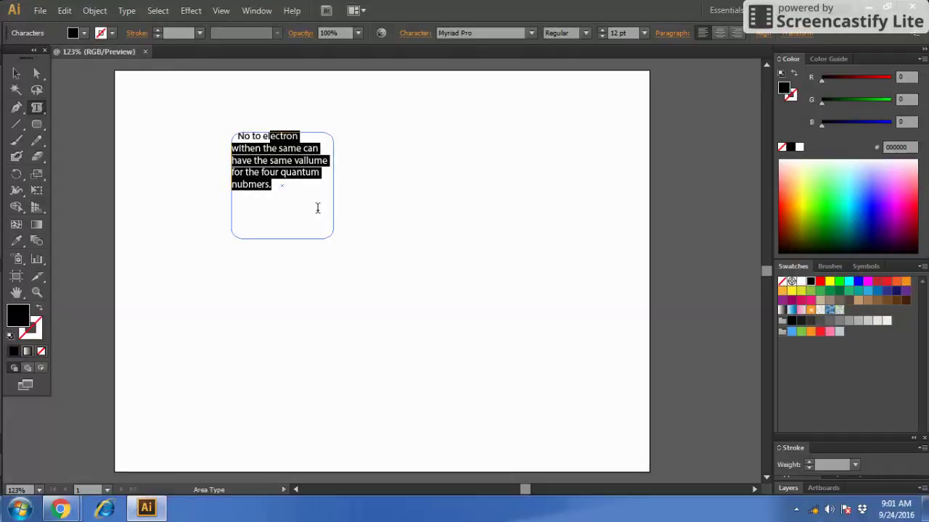
{"action": "key", "text": "shift+Left"}
{"action": "key", "text": "shift+Left"}
{"action": "key", "text": "shift+Left"}
{"action": "key", "text": "shift+Left"}
{"action": "key", "text": "shift+Left"}
{"action": "key", "text": "shift+Left"}
{"action": "key", "text": "shift+Left"}
{"action": "left_click", "coordinate": [317, 208]}
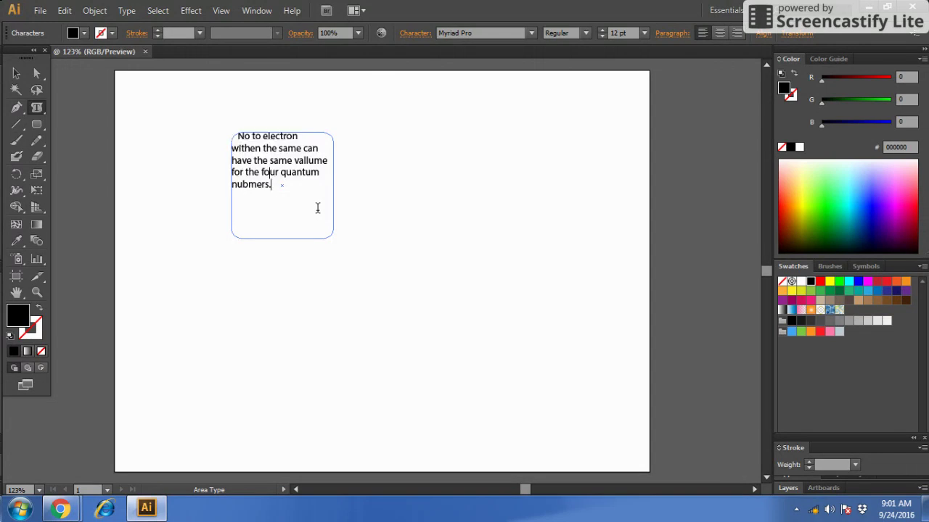
{"action": "key", "text": "Up"}
{"action": "key", "text": "Up"}
{"action": "key", "text": "Up"}
{"action": "key", "text": "Right"}
{"action": "key", "text": "Left"}
{"action": "key", "text": "Left"}
{"action": "key", "text": "shift+Right"}
{"action": "key", "text": "shift+Right"}
{"action": "key", "text": "shift+Right"}
{"action": "key", "text": "shift+Right"}
{"action": "key", "text": "shift+Down"}
{"action": "key", "text": "shift+Down"}
{"action": "key", "text": "shift+Down"}
{"action": "key", "text": "shift+Down"}
{"action": "key", "text": "shift+Right"}
{"action": "key", "text": "shift+Right"}
{"action": "key", "text": "shift+Right"}
{"action": "key", "text": "ctrl+c"}
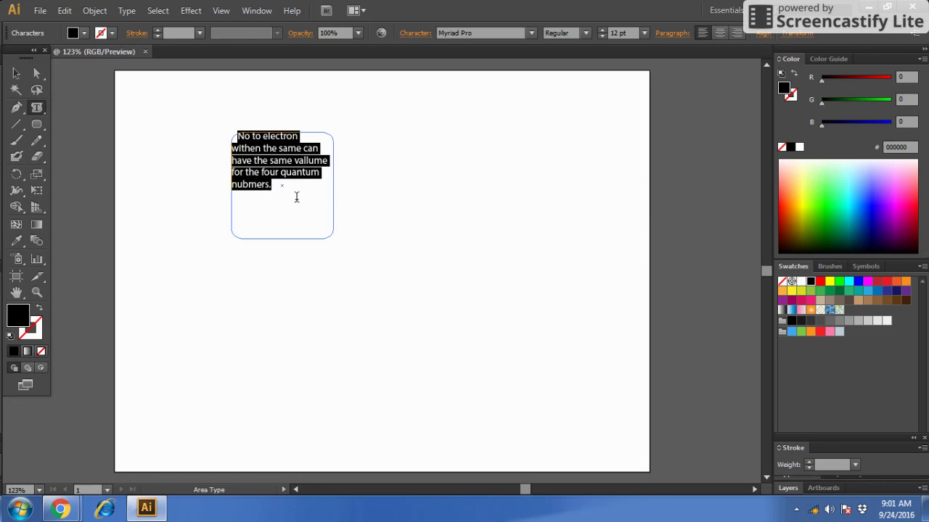
{"action": "left_click", "coordinate": [274, 187]}
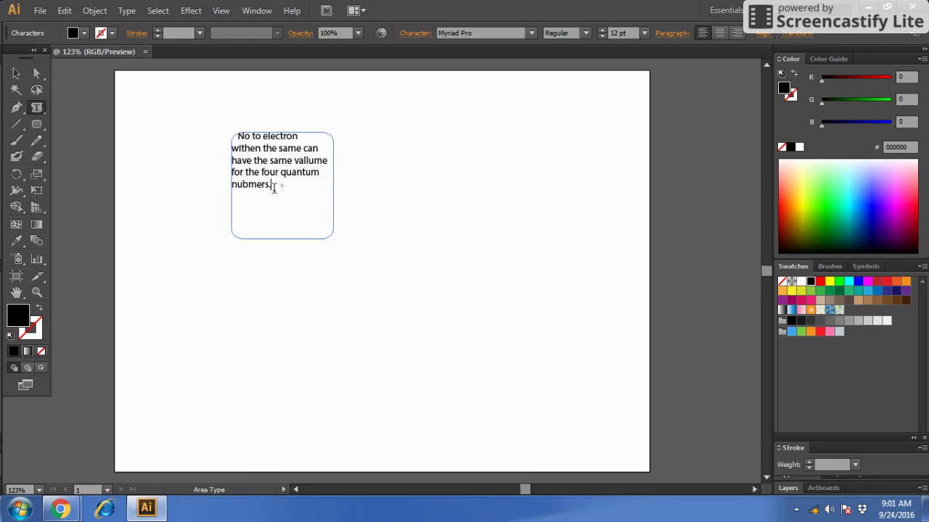
Step: Paste a second copy of the electron paragraph into the frame and deselect it
{"action": "key", "text": "ctrl+v"}
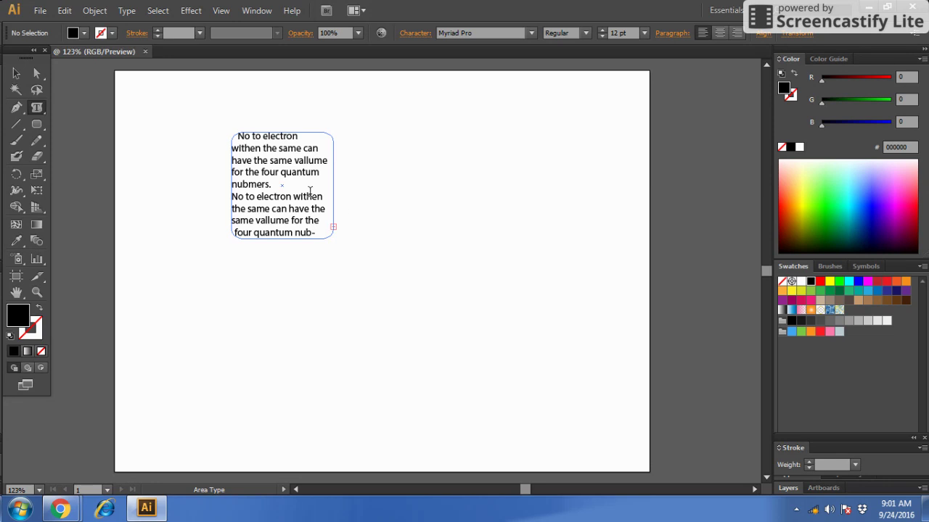
{"action": "left_click", "coordinate": [16, 73]}
{"action": "left_click", "coordinate": [121, 106]}
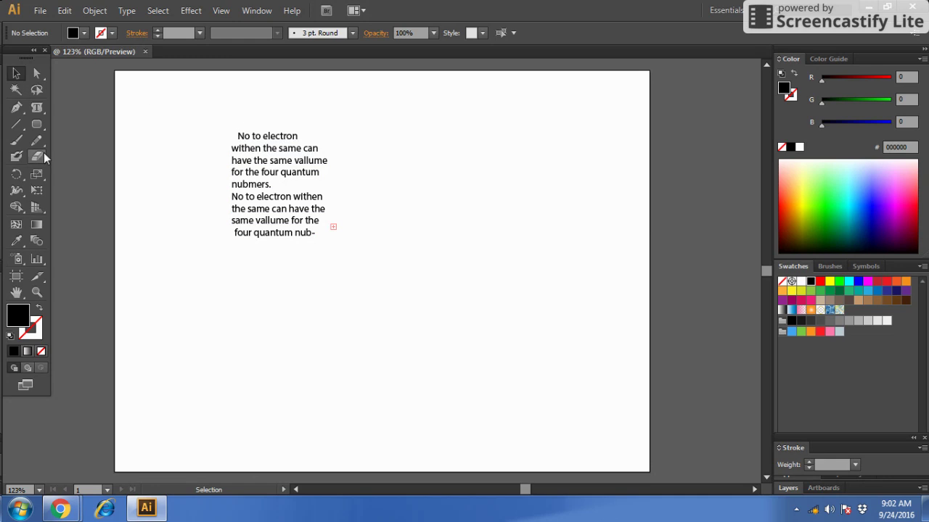
Step: Drag the text frame's bottom-right corner down to reveal the overflow text, then reselect it
{"action": "left_click", "coordinate": [16, 75]}
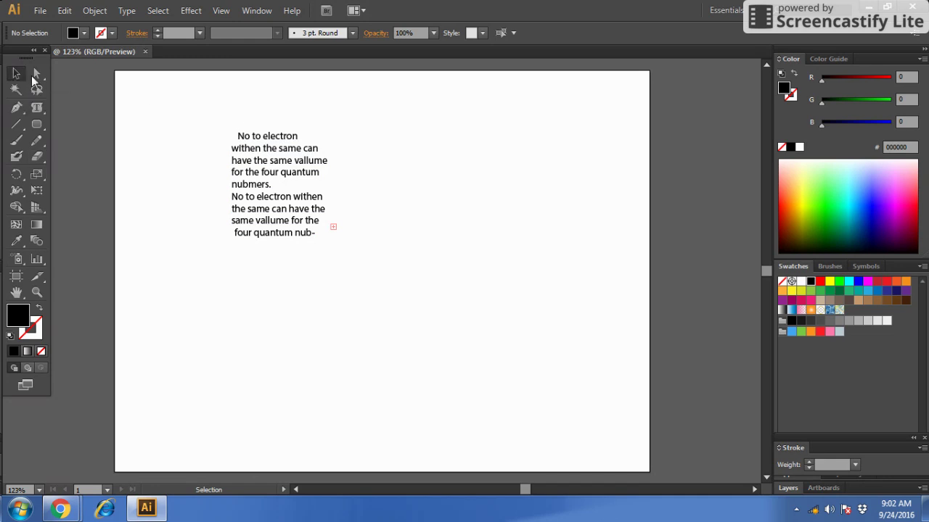
{"action": "left_click", "coordinate": [267, 158]}
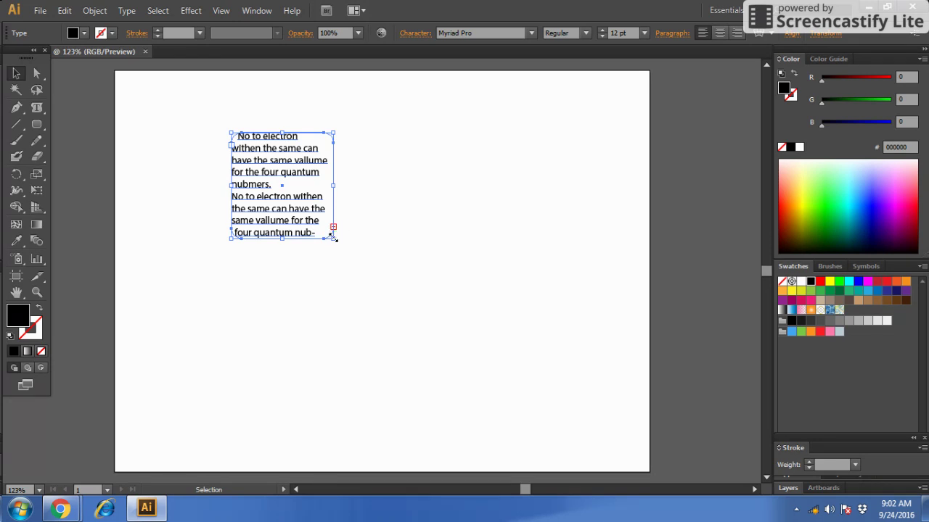
{"action": "left_click_drag", "start_coordinate": [333, 237], "coordinate": [345, 391]}
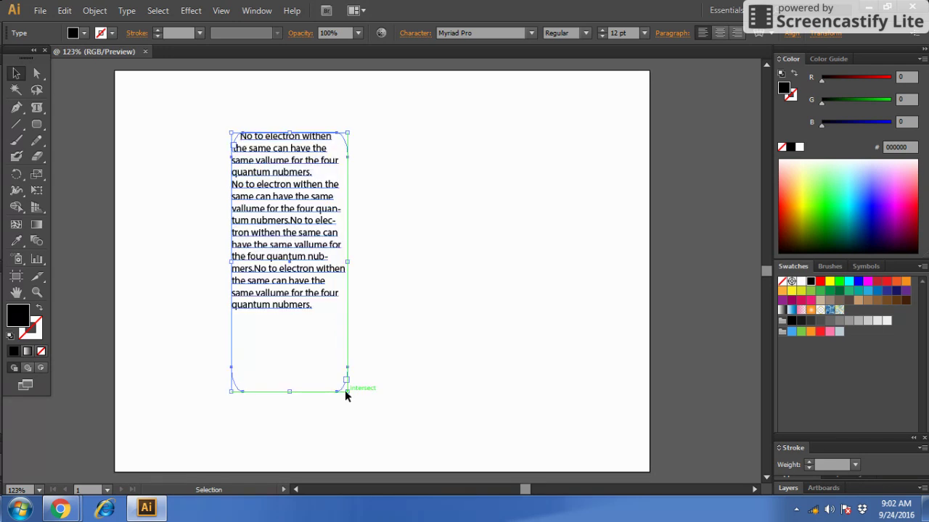
{"action": "left_click", "coordinate": [312, 304]}
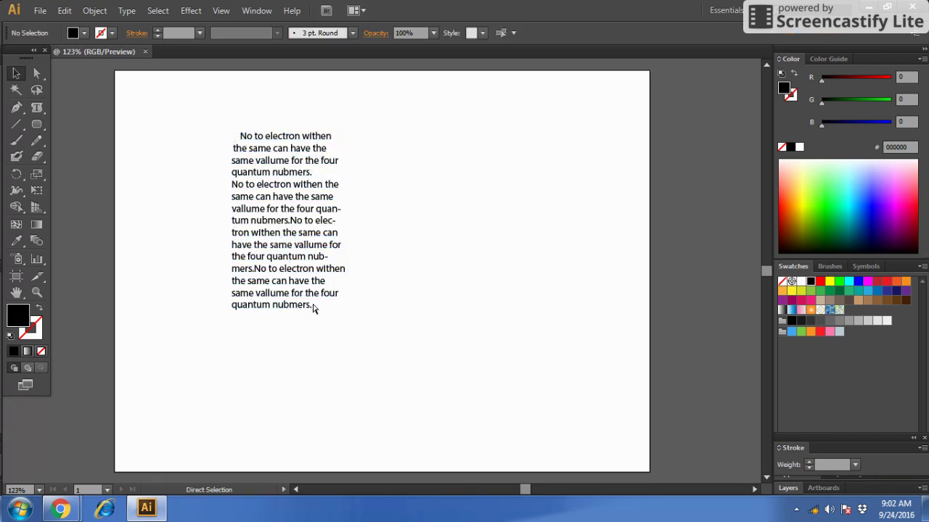
{"action": "key", "text": "ctrl+a"}
{"action": "left_click", "coordinate": [312, 304]}
{"action": "left_click", "coordinate": [16, 73]}
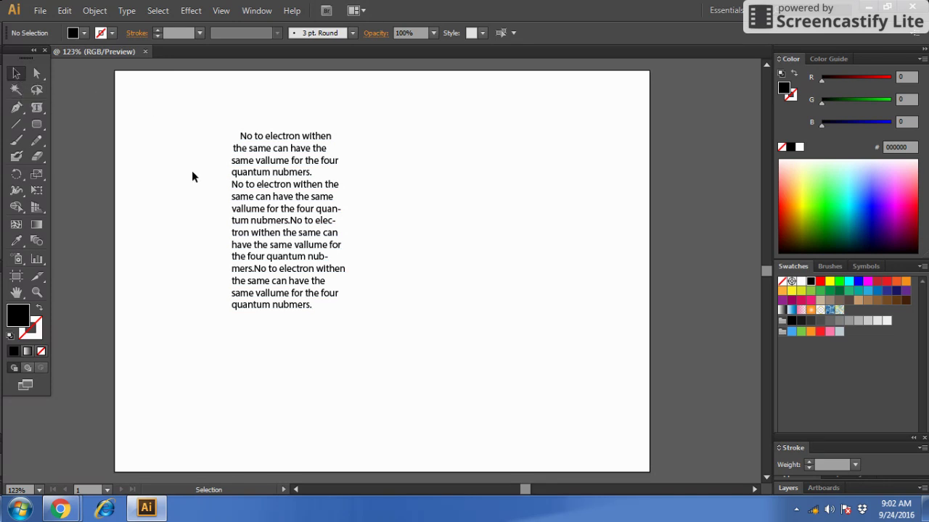
{"action": "left_click", "coordinate": [299, 236]}
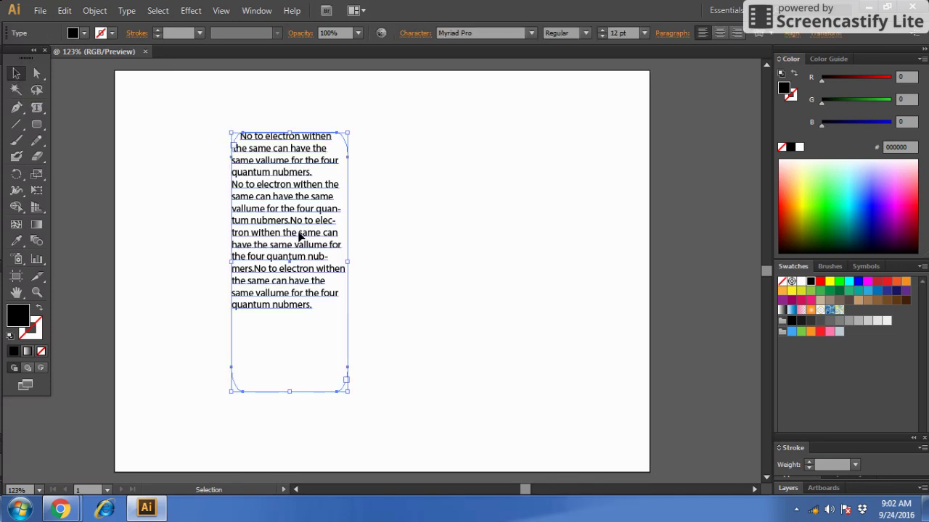
{"action": "left_click", "coordinate": [346, 395]}
{"action": "left_click", "coordinate": [307, 222]}
Step: Shrink the frame and thread its overflow into a second linked frame at the upper right
{"action": "left_click_drag", "start_coordinate": [346, 392], "coordinate": [324, 255]}
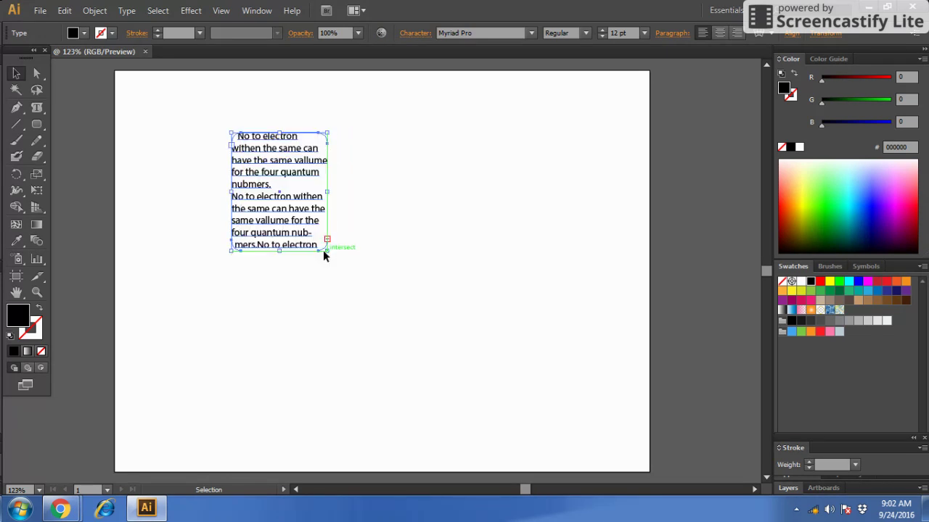
{"action": "left_click_drag", "start_coordinate": [324, 256], "coordinate": [323, 252]}
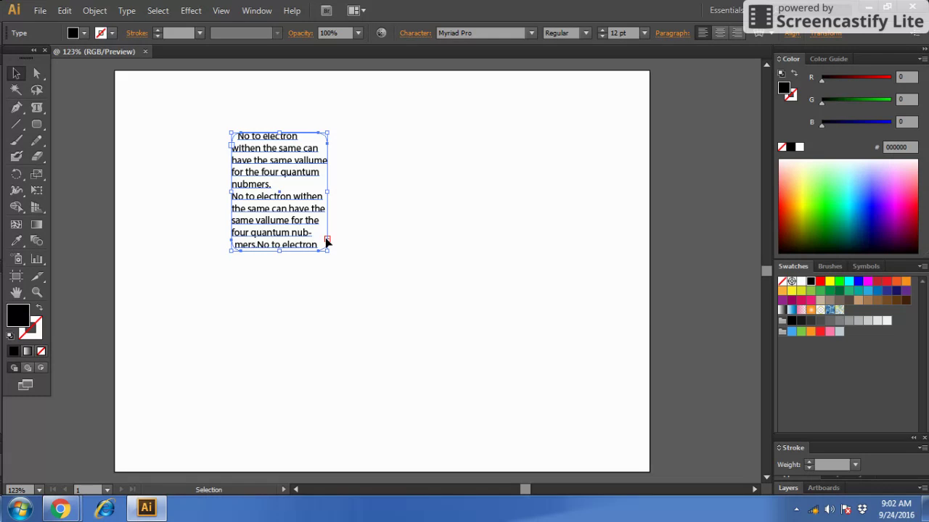
{"action": "left_click", "coordinate": [327, 240]}
{"action": "left_click", "coordinate": [326, 238]}
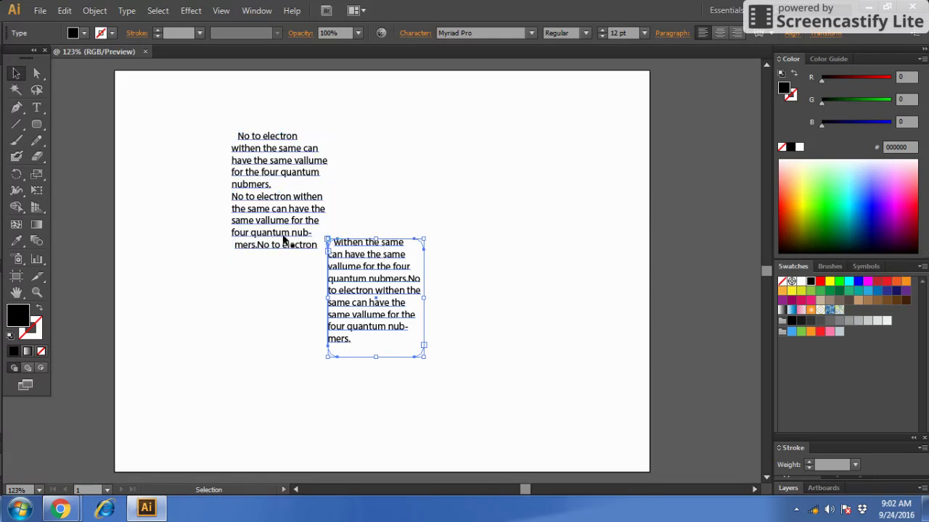
{"action": "left_click_drag", "start_coordinate": [400, 305], "coordinate": [468, 186]}
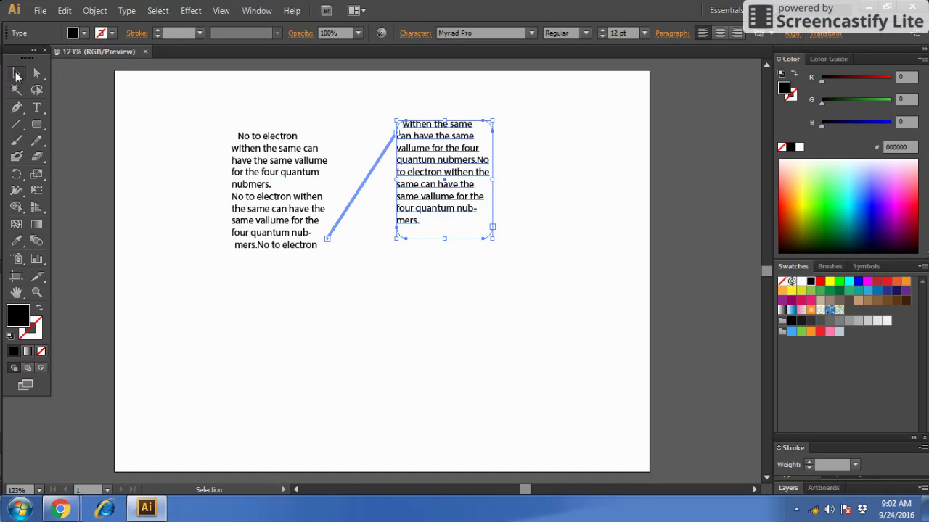
{"action": "left_click", "coordinate": [450, 287]}
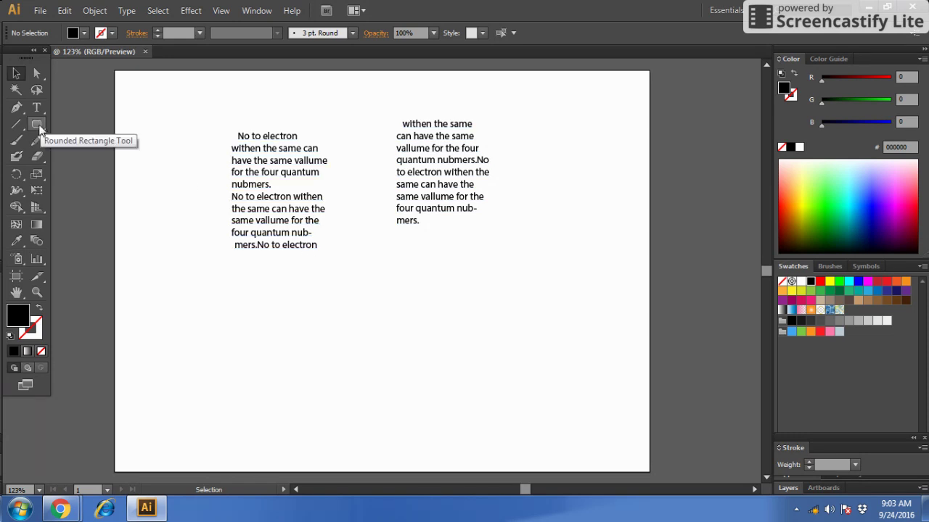
Step: Draw a circle below the left text frame and set its fill to None
{"action": "left_click", "coordinate": [39, 128]}
{"action": "left_click", "coordinate": [87, 156]}
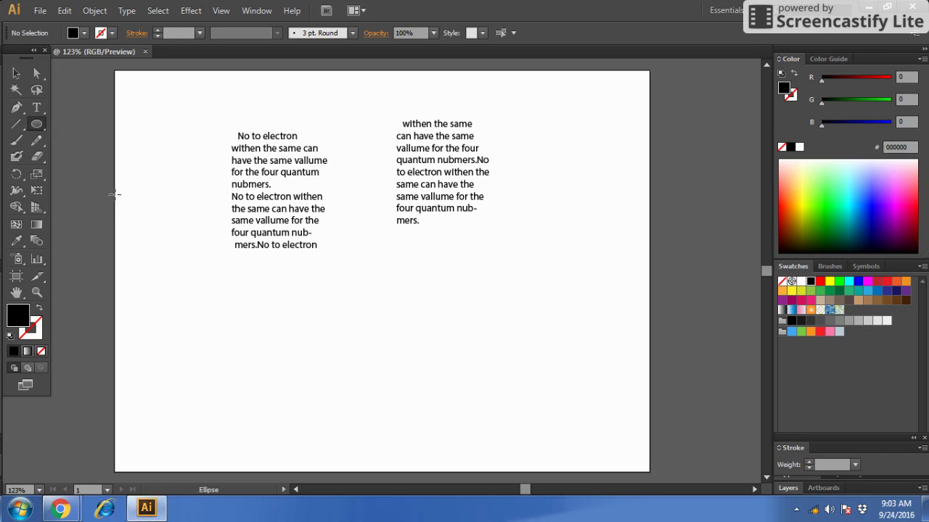
{"action": "left_click_drag", "start_coordinate": [198, 286], "coordinate": [323, 412]}
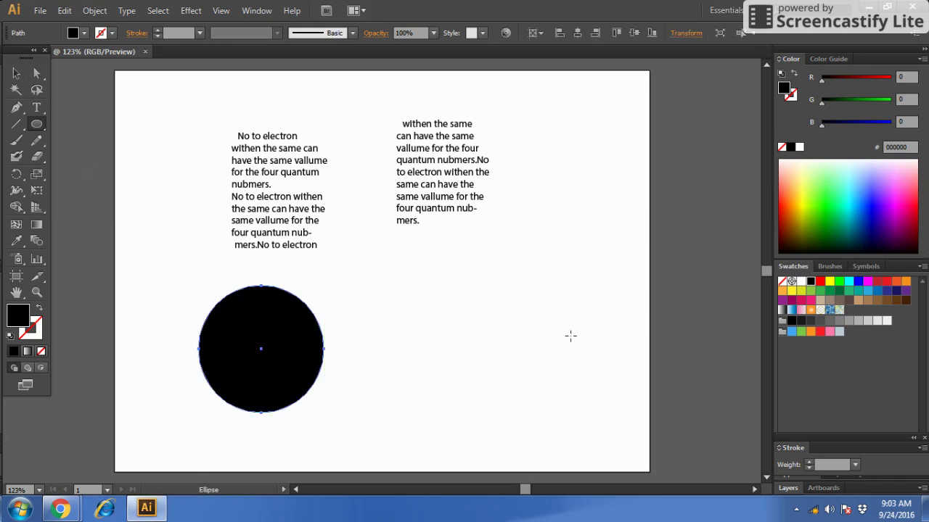
{"action": "left_click", "coordinate": [84, 34]}
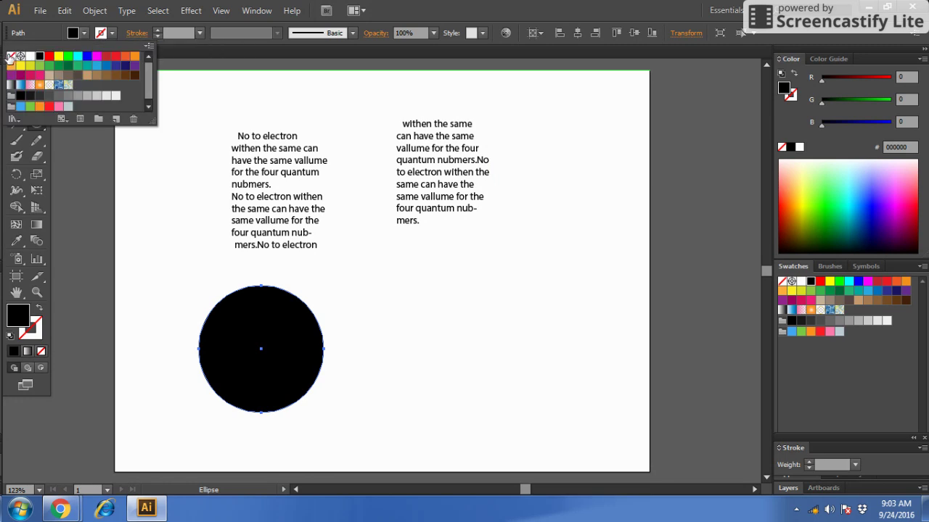
{"action": "left_click", "coordinate": [10, 57]}
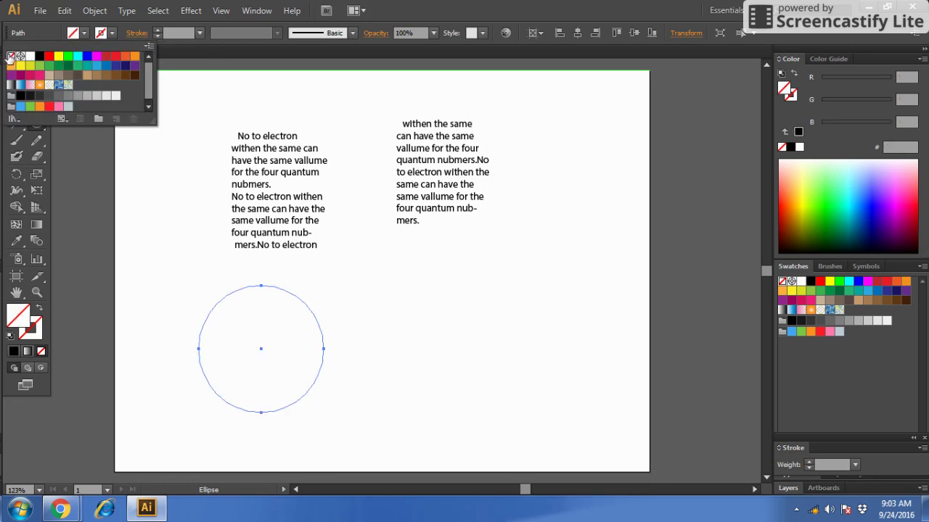
{"action": "left_click", "coordinate": [375, 348]}
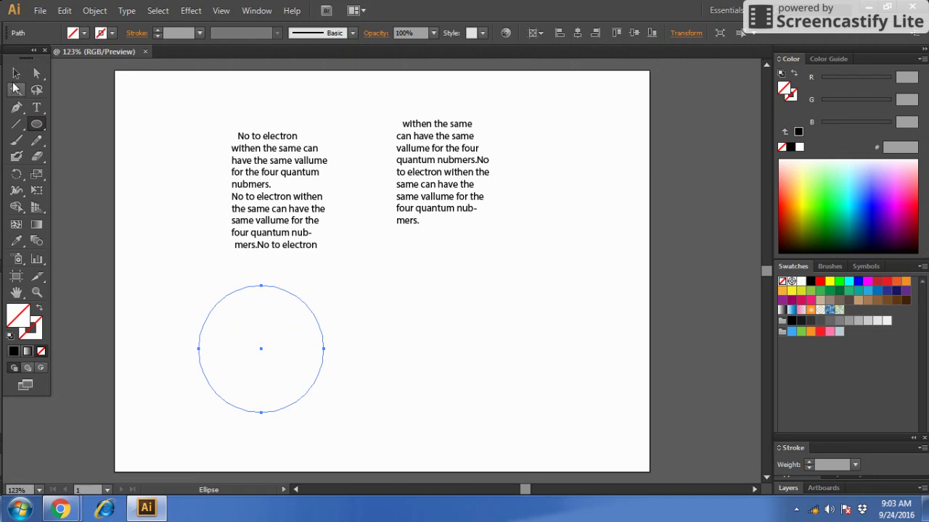
Step: Draw a trial star, cancel the Star dialog, and delete the extra shapes
{"action": "left_click", "coordinate": [16, 74]}
{"action": "left_click_drag", "start_coordinate": [43, 127], "coordinate": [91, 192]}
{"action": "mouse_move", "coordinate": [465, 281]}
{"action": "left_mouse_down"}
{"action": "mouse_move", "coordinate": [508, 309]}
{"action": "mouse_move", "coordinate": [522, 335]}
{"action": "left_mouse_up"}
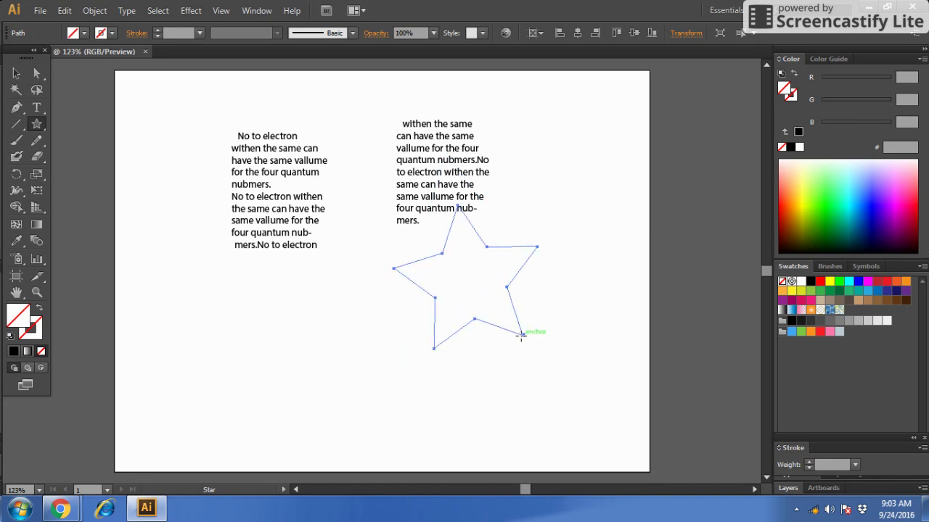
{"action": "left_click", "coordinate": [253, 311]}
{"action": "left_click", "coordinate": [510, 294]}
{"action": "key", "text": "Delete"}
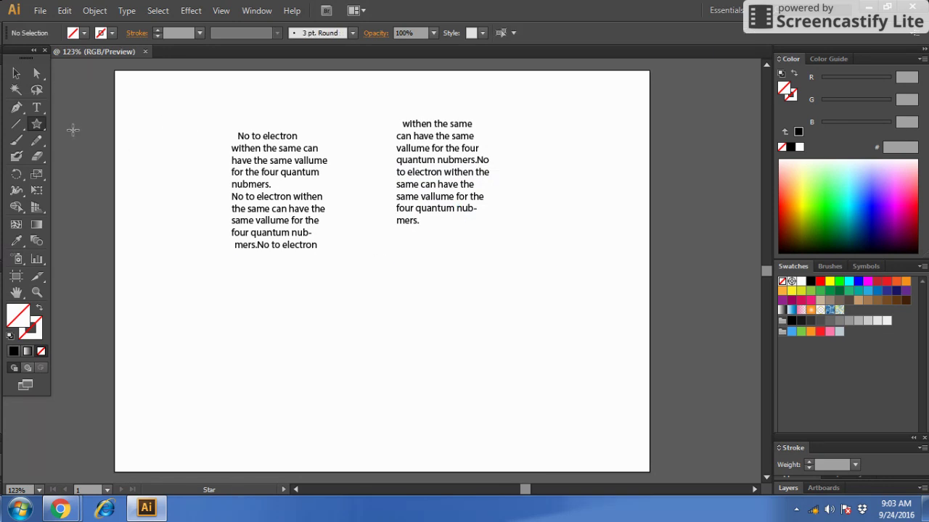
Step: Draw a hexagon below the left text column with the Polygon Tool, then choose Area Type Tool
{"action": "left_click", "coordinate": [38, 127]}
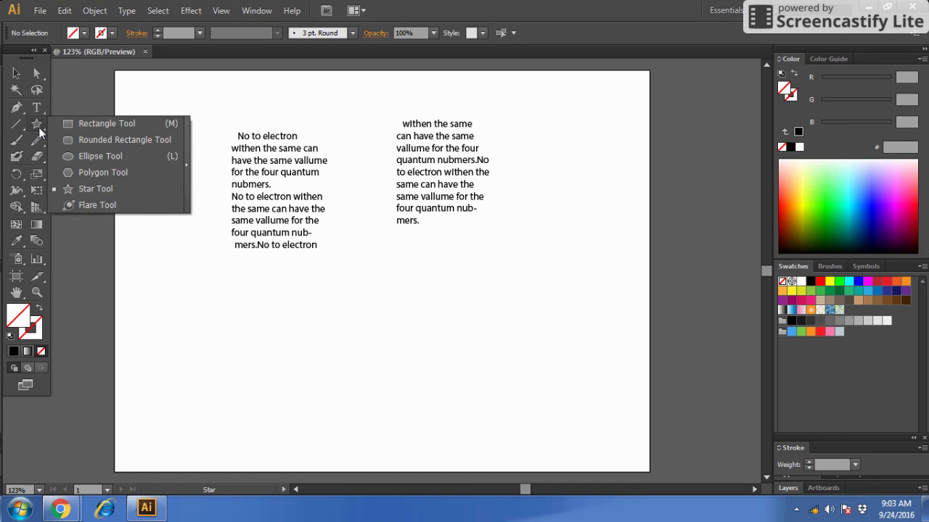
{"action": "left_click", "coordinate": [86, 137]}
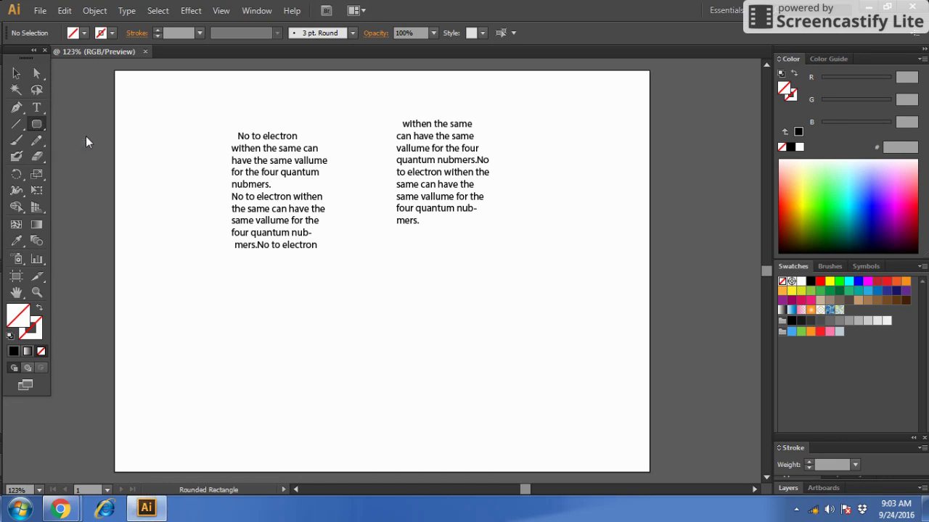
{"action": "left_click", "coordinate": [37, 124]}
{"action": "left_click", "coordinate": [84, 176]}
{"action": "left_click_drag", "start_coordinate": [247, 330], "coordinate": [297, 385]}
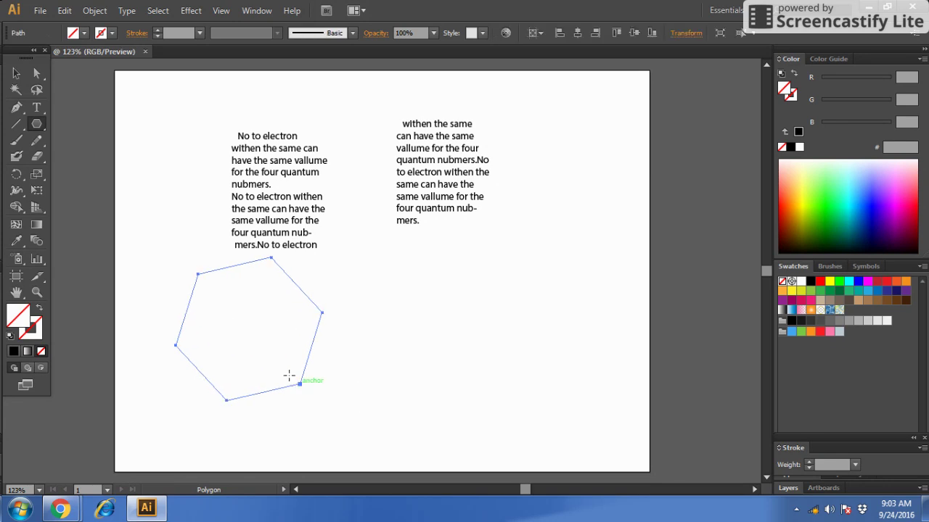
{"action": "left_click", "coordinate": [15, 74]}
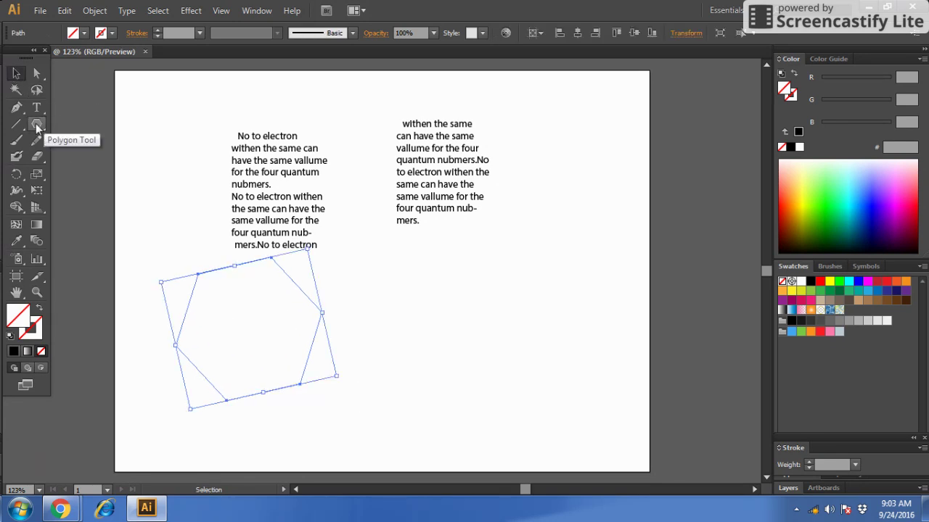
{"action": "left_click_drag", "start_coordinate": [39, 106], "coordinate": [80, 124]}
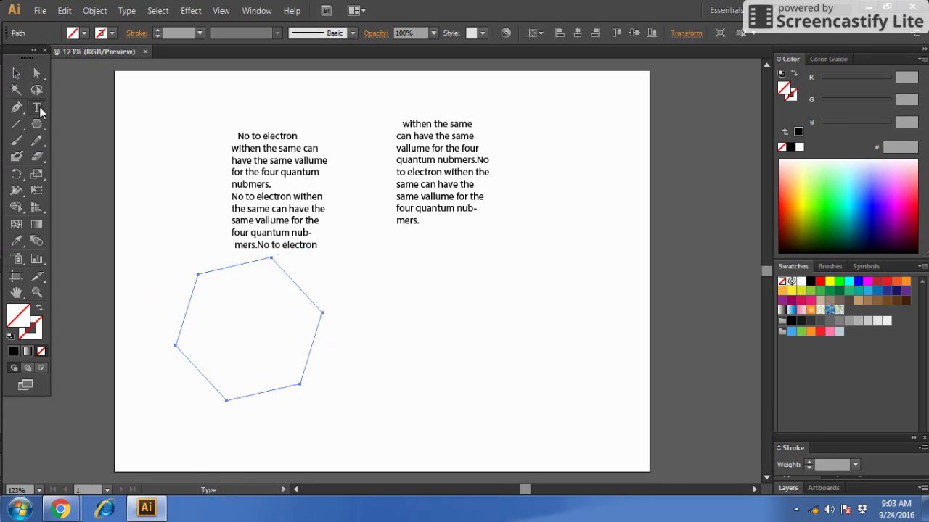
Step: Turn the hexagon into area type, fill it with runs of s, d, f and j letters, and select all the text
{"action": "left_click", "coordinate": [233, 274]}
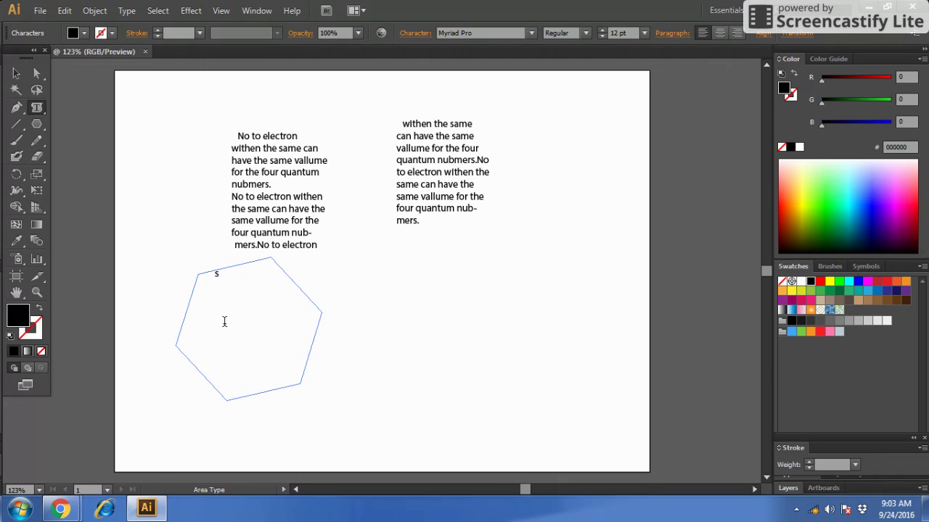
{"action": "type", "text": "ssssssdddddddddddddddddddddddddddddddddddddddddddddddddddddd "}
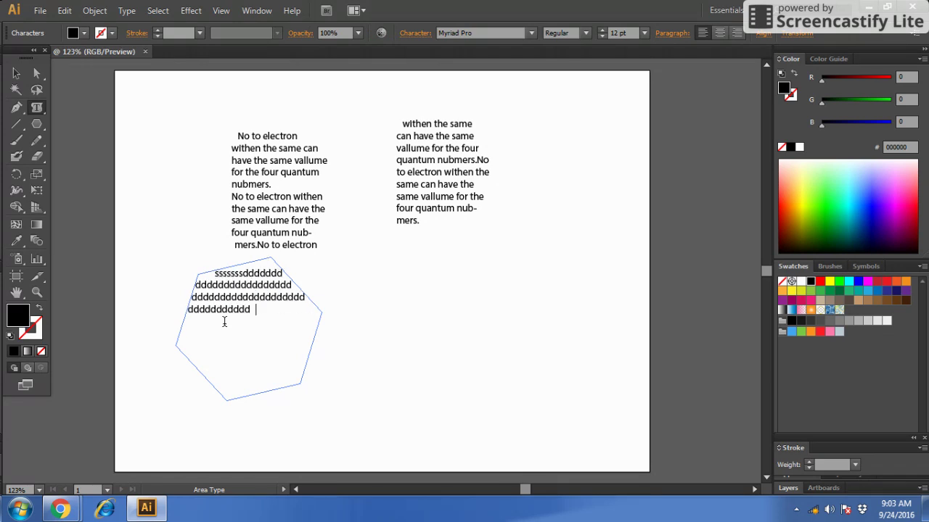
{"action": "type", "text": "dddddddddddddddddddddddddddddddddddddddddddddfffffffffffffffffffffff"}
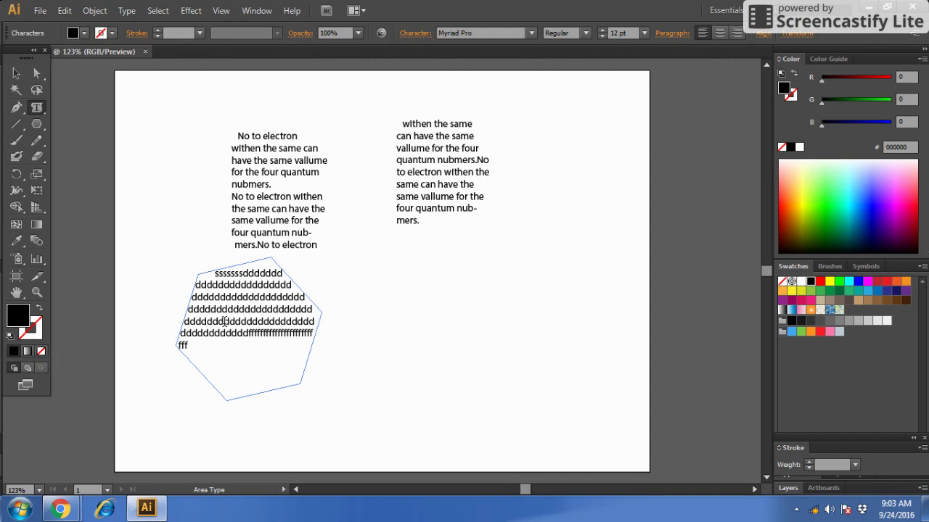
{"action": "type", "text": "ffffffffffjjjjjjjjjjjjjjjjjjjjjjjjjjjjjjjjjjjjjjjjjjjjjjjjjjjjjjjjjjjjjj"}
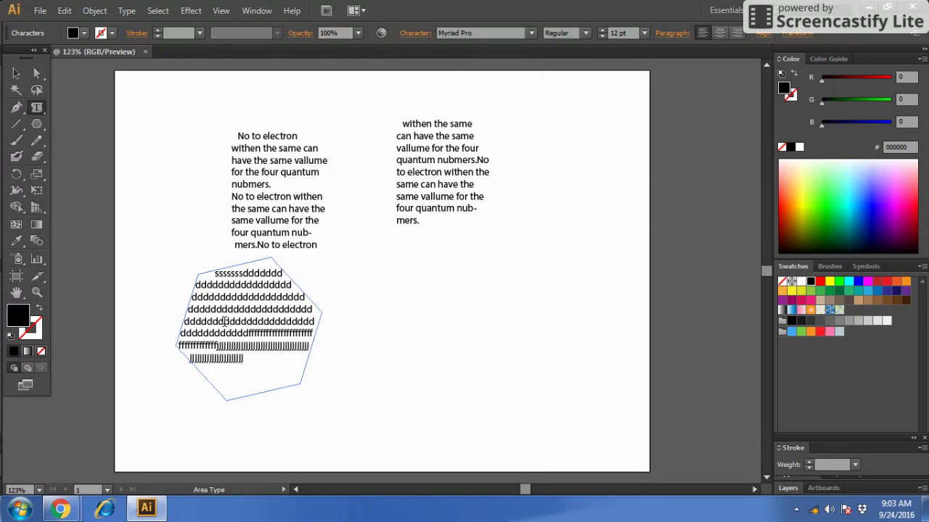
{"action": "type", "text": "jjjjjjjjjjjjjjjjjjjjjjjjjjjjjjjjjjjjjjjjjjjjjjjjjjjjjjjjjjjjjjjjjjjjjjjjjjjjjjjjjjjjjjjj"}
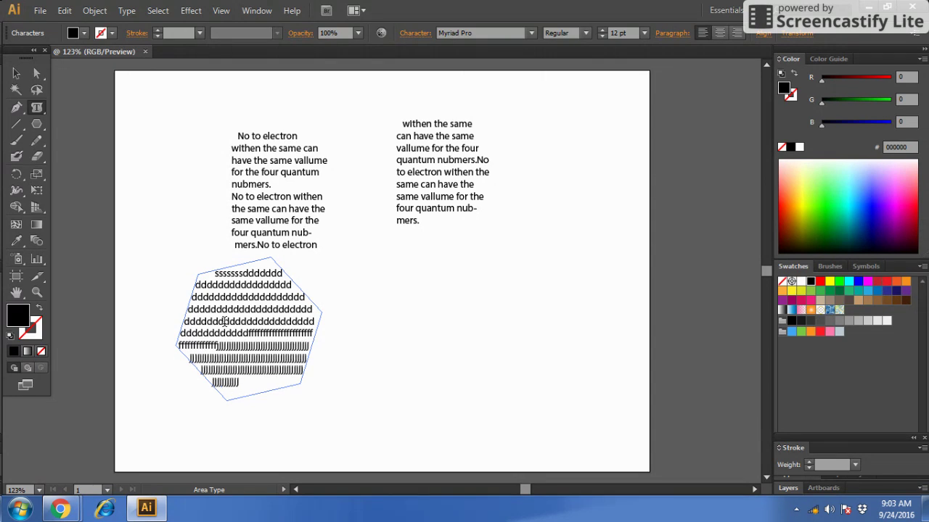
{"action": "type", "text": "jjjjjjjjjjjjjjjjjjjjj"}
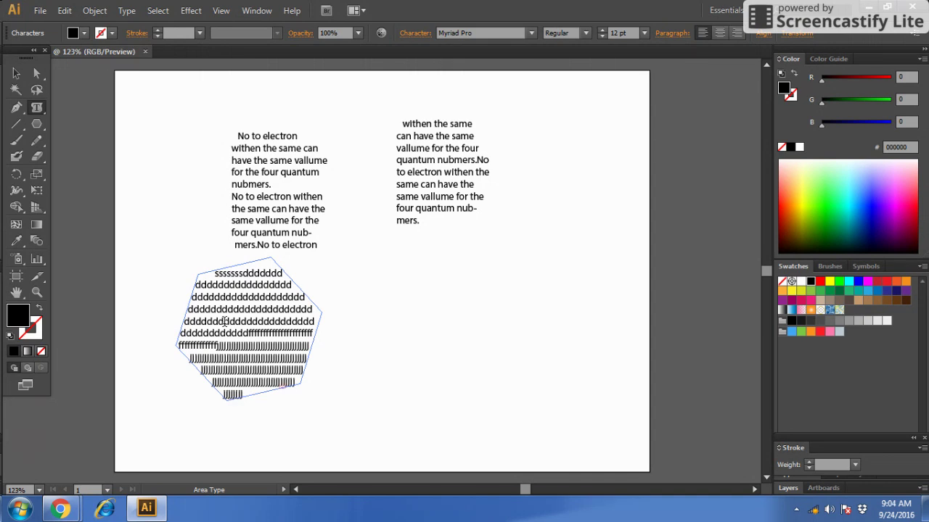
{"action": "key", "text": "ctrl+a"}
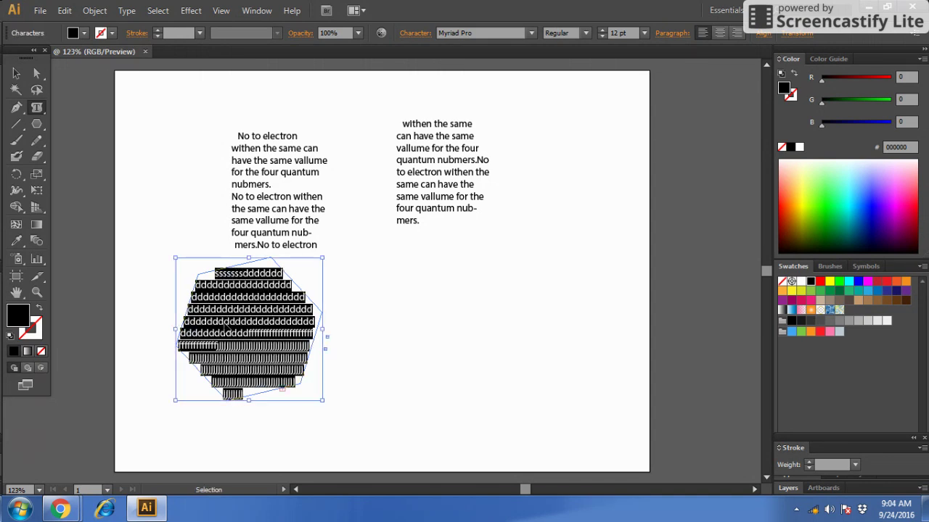
{"action": "left_click", "coordinate": [226, 328]}
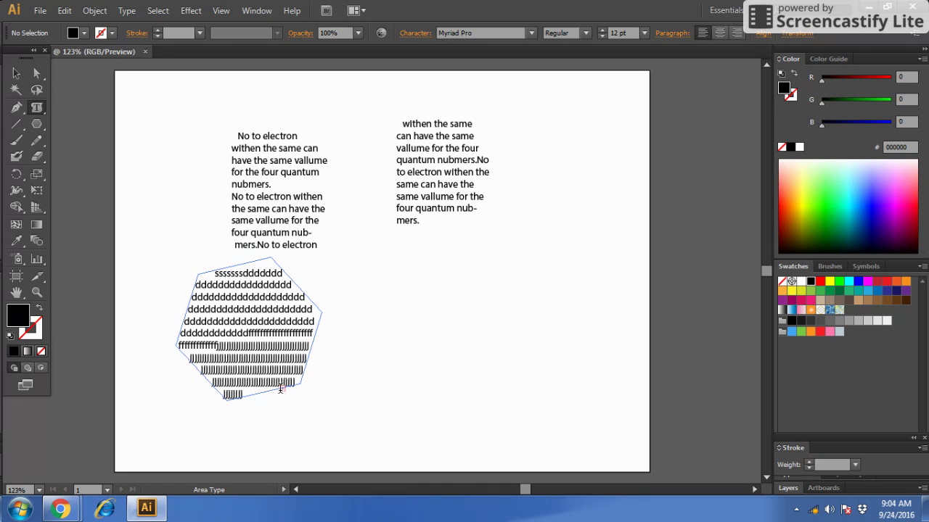
{"action": "triple_click", "coordinate": [279, 388]}
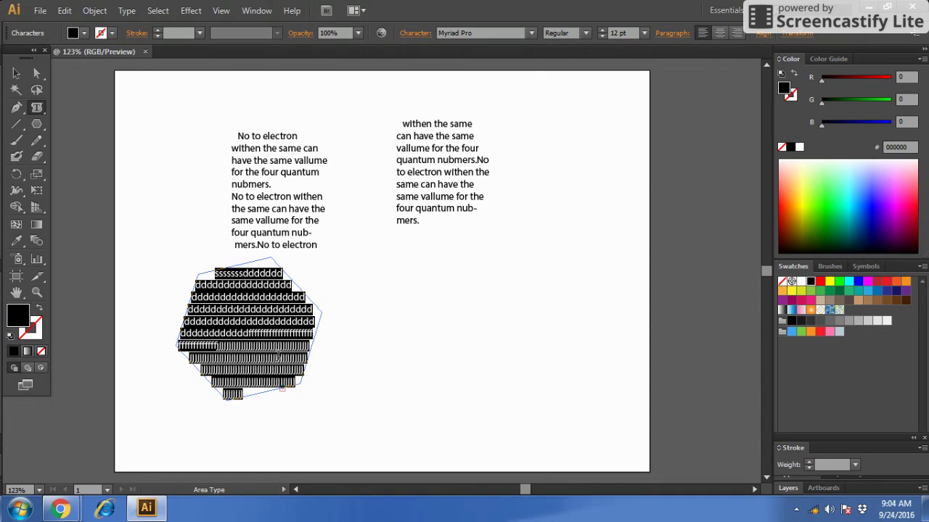
{"action": "left_click_drag", "start_coordinate": [280, 322], "coordinate": [265, 335]}
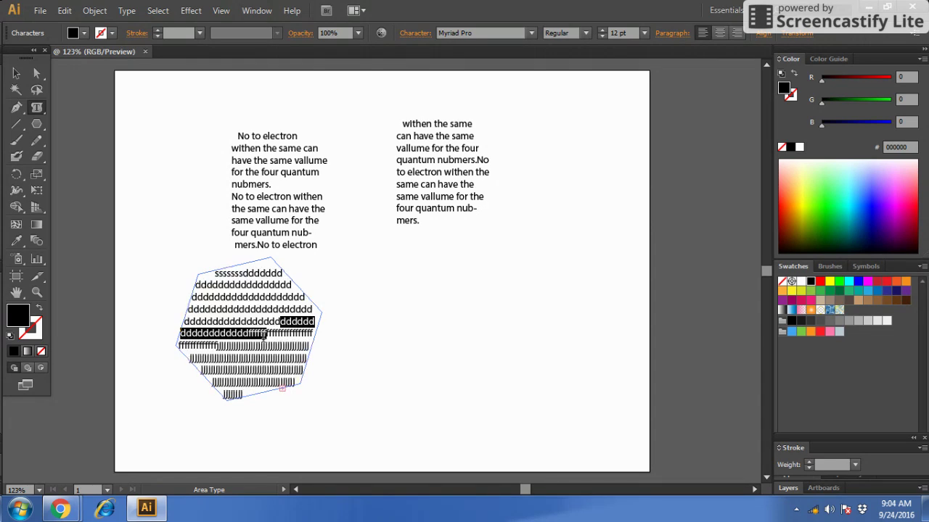
{"action": "key", "text": "Escape"}
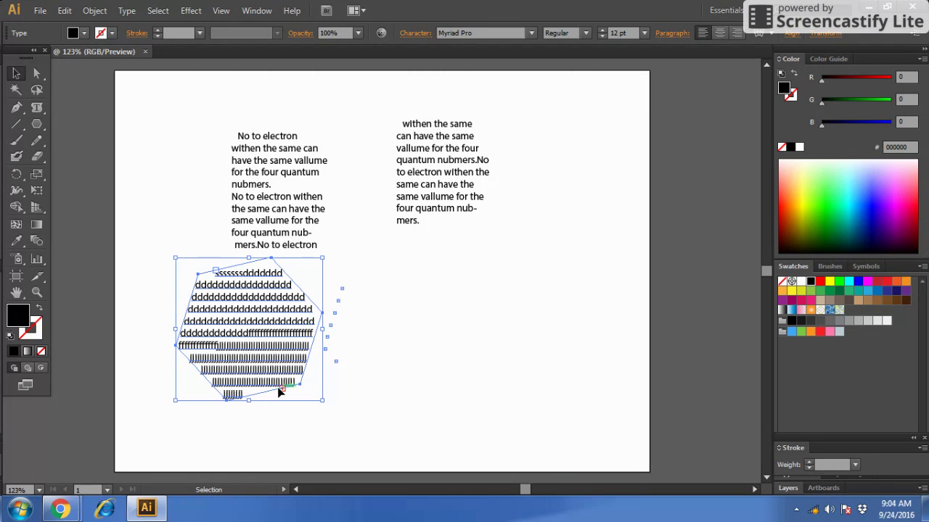
{"action": "left_click", "coordinate": [373, 324]}
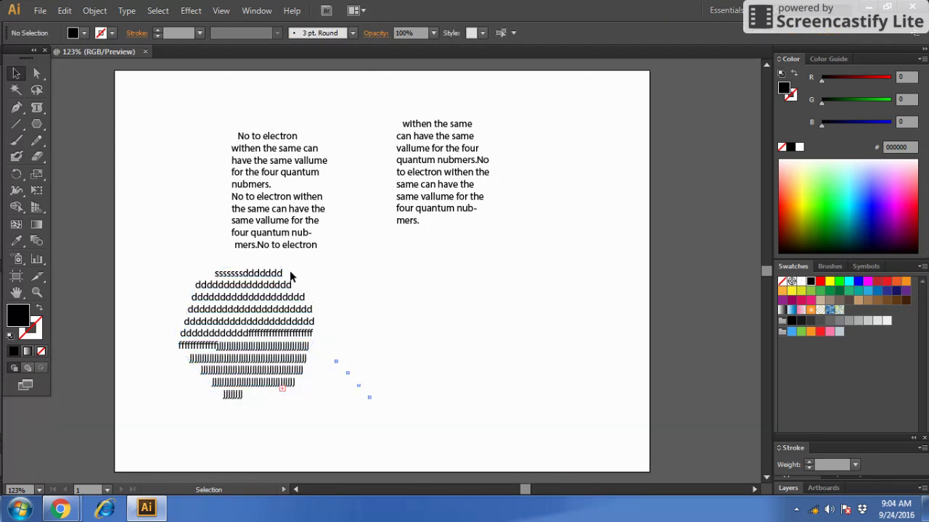
Step: Stretch the hexagon text frame down to show more letter rows, then reposition it right and lower on the artboard
{"action": "left_click", "coordinate": [236, 391]}
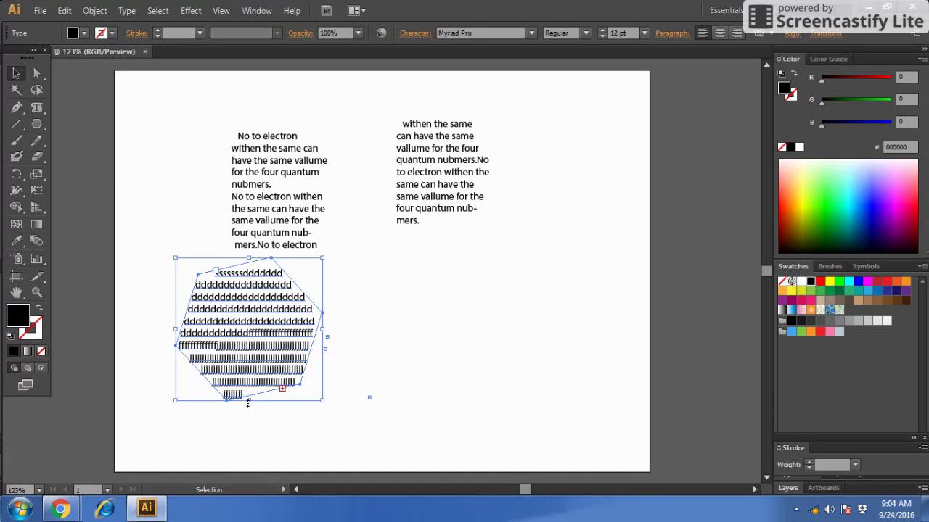
{"action": "left_click_drag", "start_coordinate": [248, 400], "coordinate": [248, 463]}
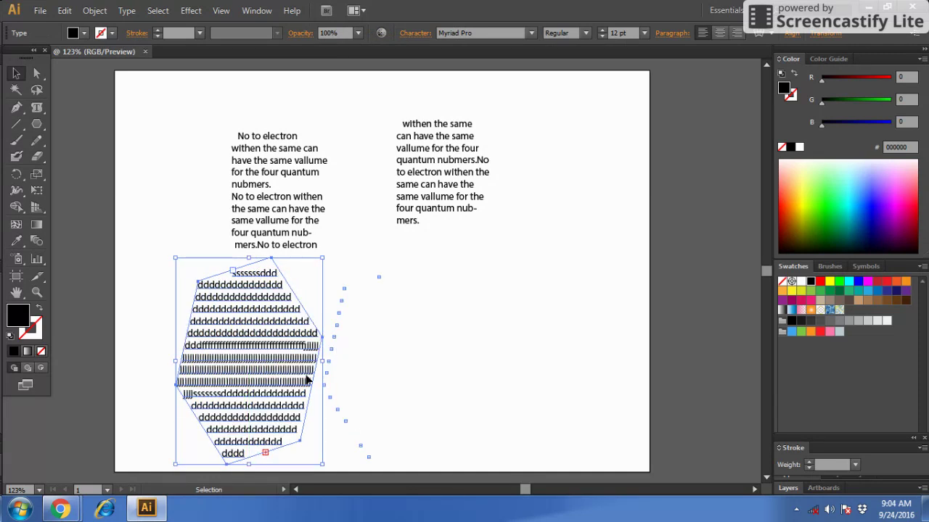
{"action": "left_click_drag", "start_coordinate": [269, 263], "coordinate": [302, 219]}
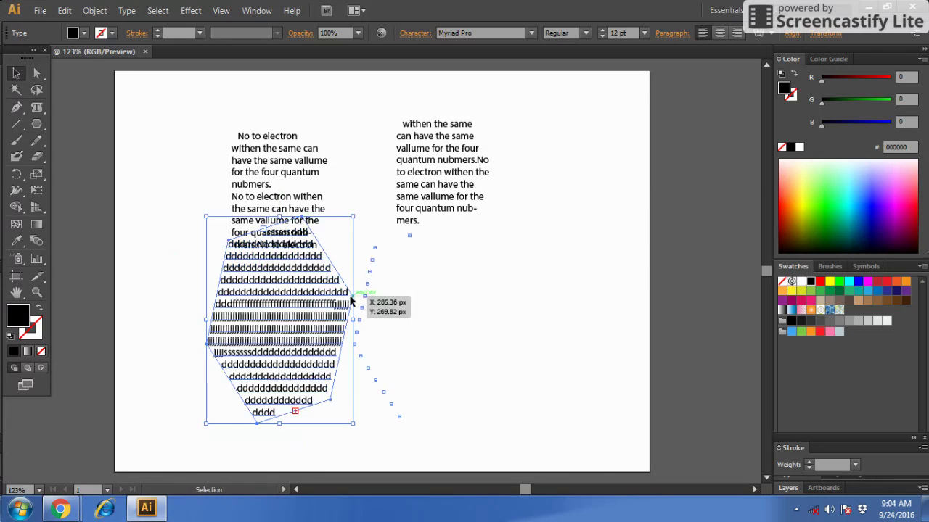
{"action": "left_click_drag", "start_coordinate": [351, 300], "coordinate": [462, 309]}
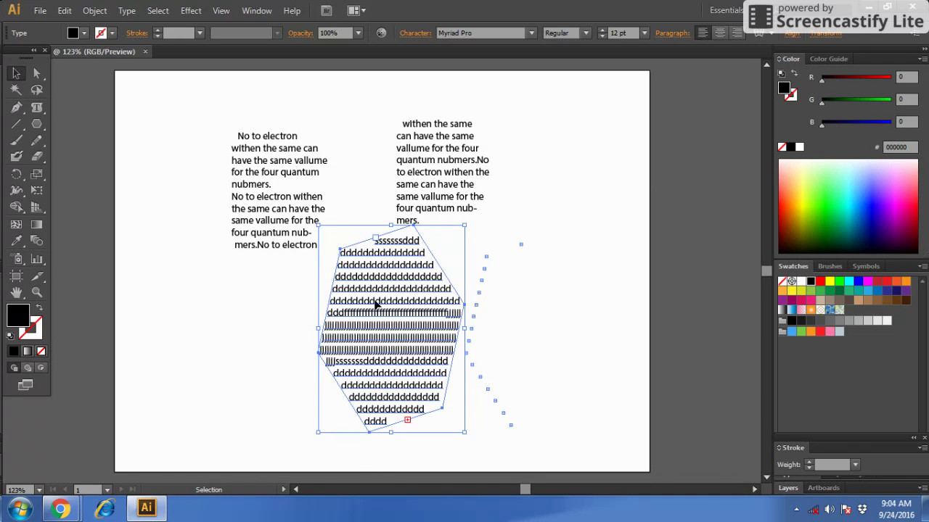
{"action": "left_click_drag", "start_coordinate": [375, 300], "coordinate": [375, 385]}
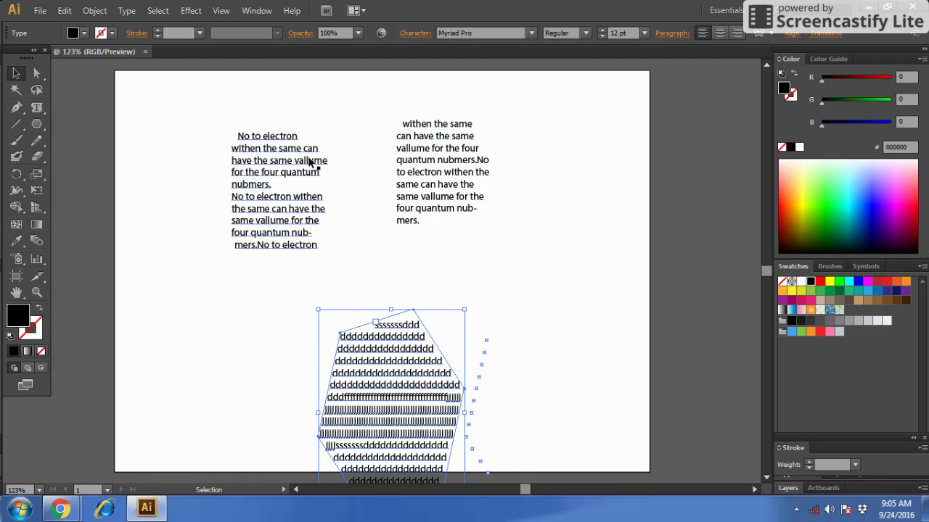
Step: Switch to the Area Type Tool from the Type tool flyout
{"action": "left_click", "coordinate": [36, 109]}
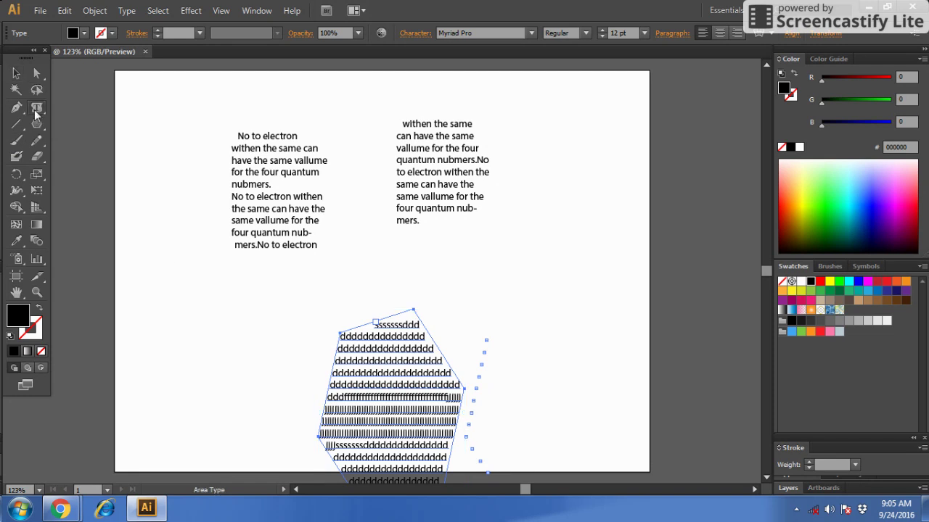
{"action": "left_click_drag", "start_coordinate": [37, 115], "coordinate": [70, 128]}
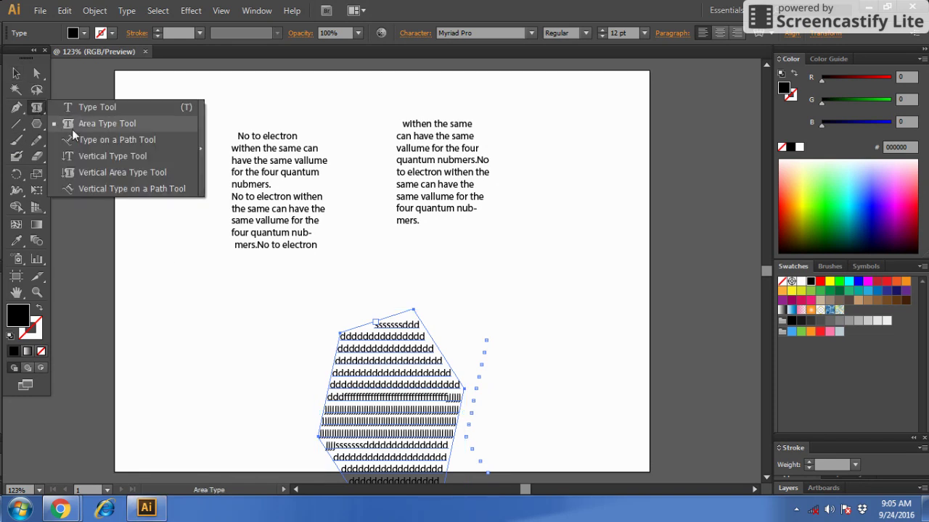